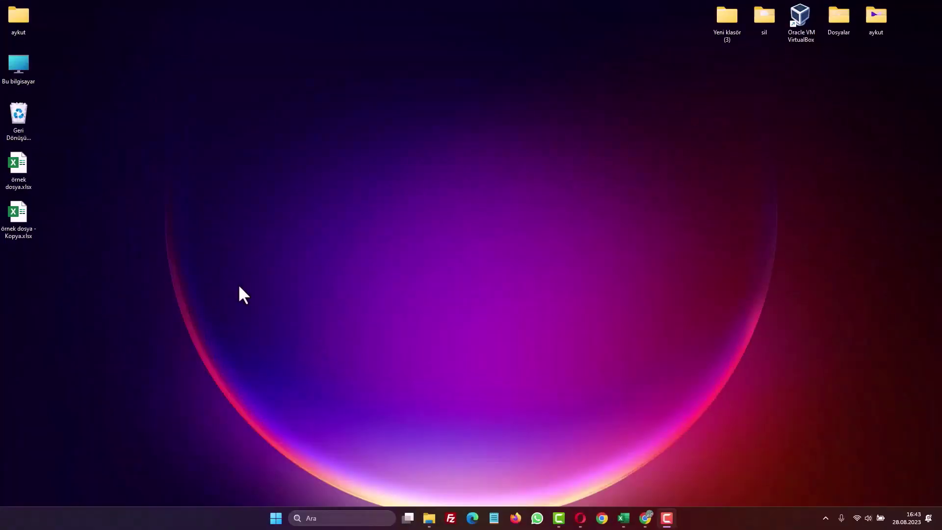
# Step: Bring the staff workbook to the front and look over the data and the two task questions
pyautogui.rightClick(293, 198)
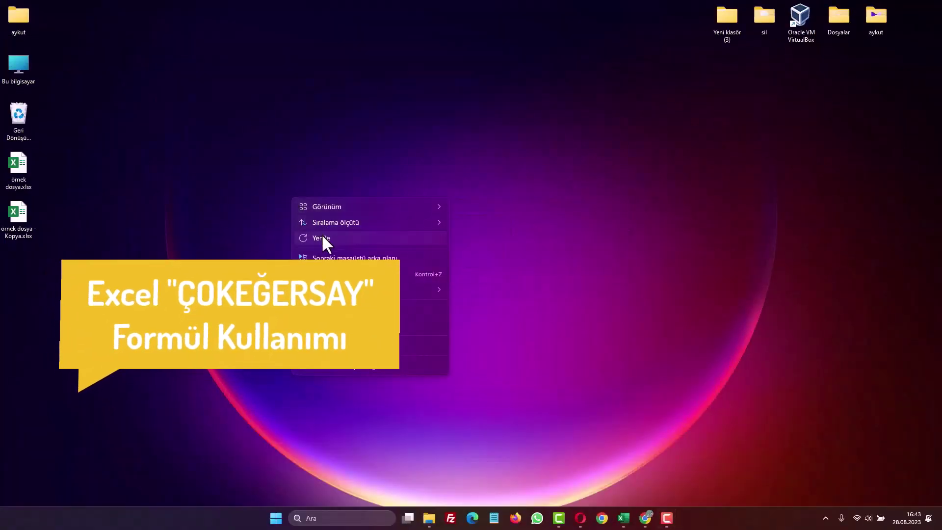
pyautogui.click(322, 238)
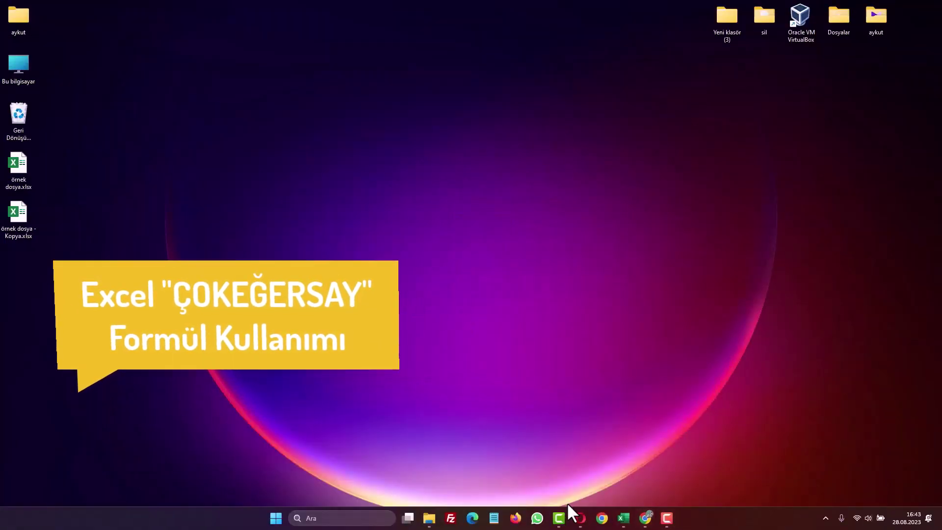
pyautogui.click(623, 518)
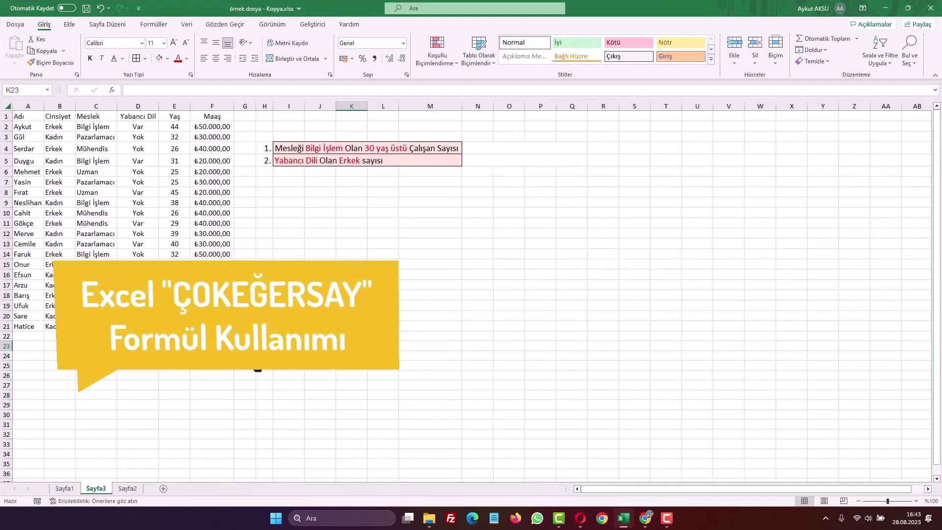
pyautogui.click(245, 376)
pyautogui.moveTo(29, 117); pyautogui.dragTo(393, 339)
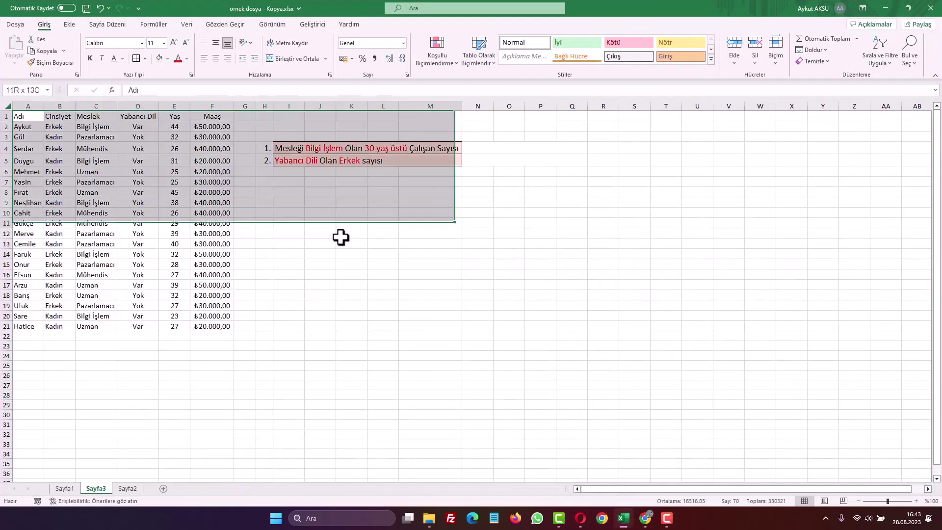
pyautogui.click(393, 376)
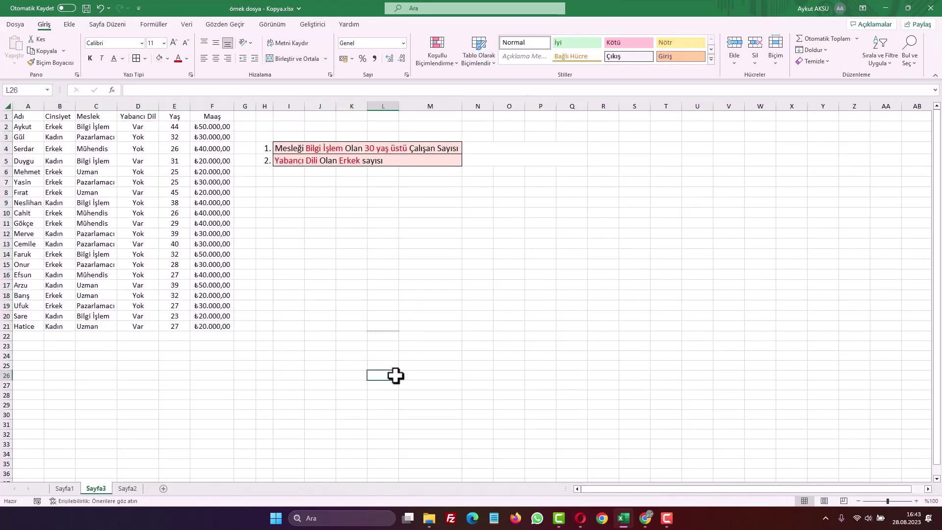
pyautogui.click(386, 263)
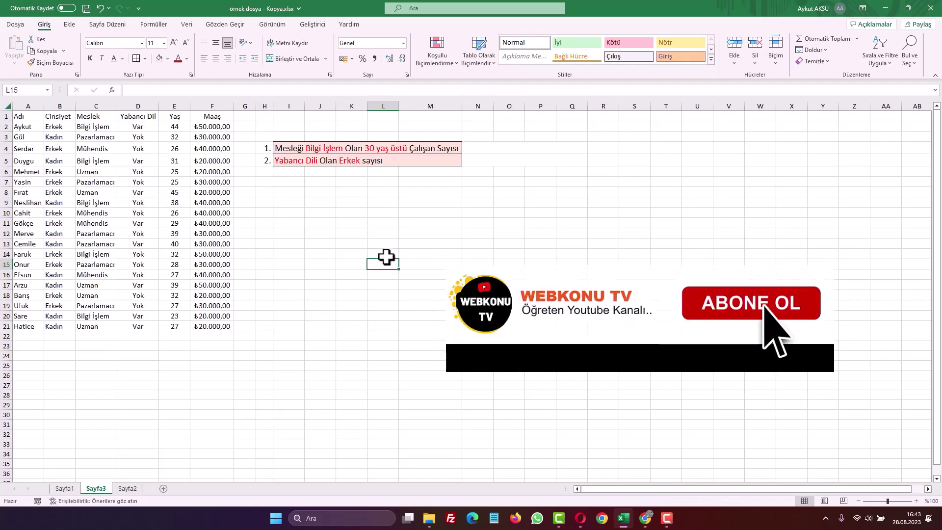
pyautogui.moveTo(284, 147); pyautogui.dragTo(362, 158)
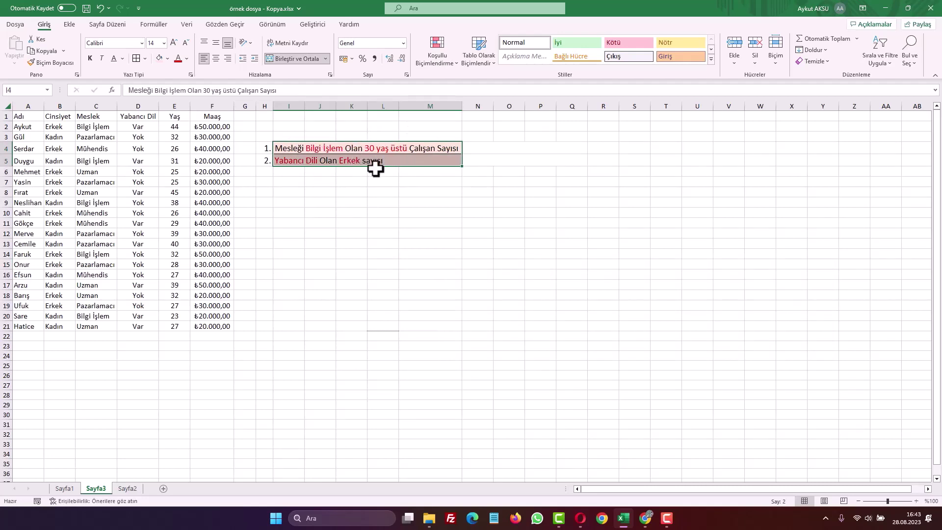
# Step: Convert the staff data A1:F21 into a table with a header row
pyautogui.moveTo(22, 117); pyautogui.dragTo(229, 327)
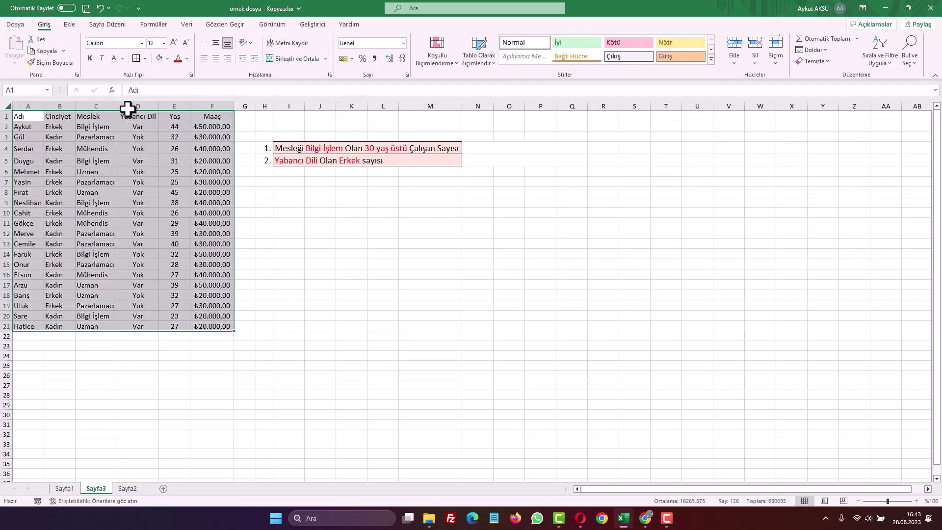
pyautogui.click(75, 27)
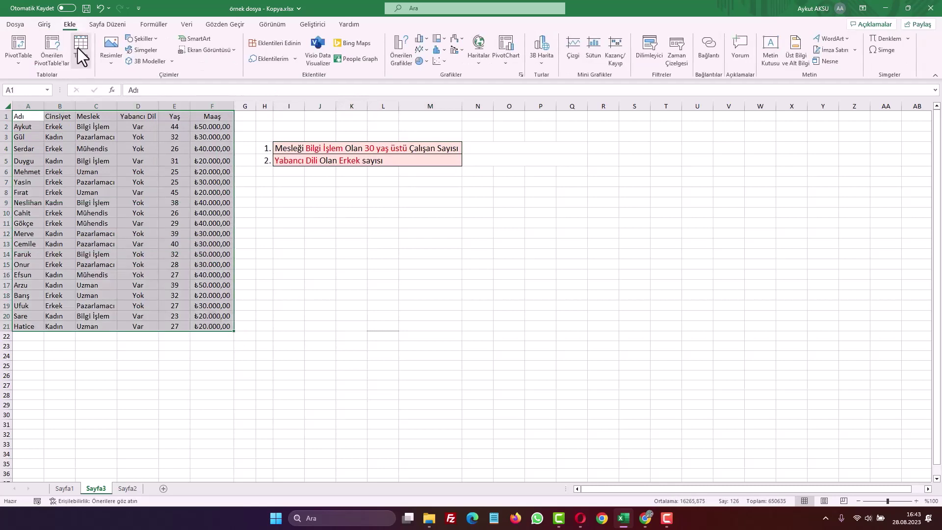
pyautogui.click(78, 49)
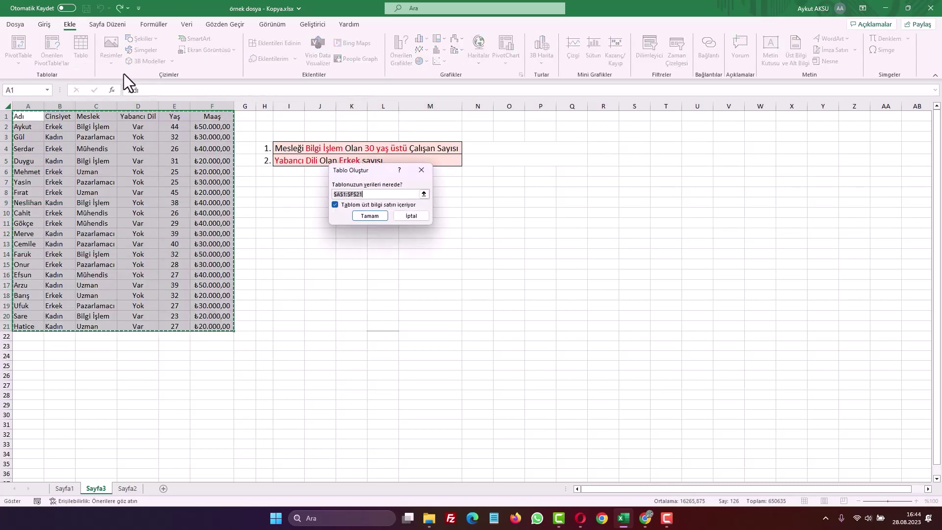
pyautogui.click(370, 216)
pyautogui.click(515, 148)
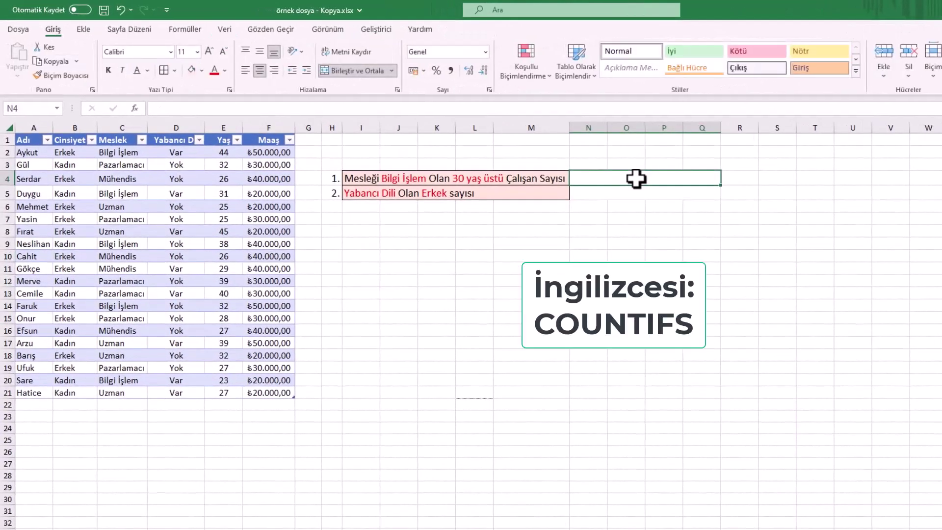
# Step: In N4, start =ÇOKEĞERSAY with the Meslek column as range and "Bilgi İşlem" as criterion
pyautogui.write('=çoke')
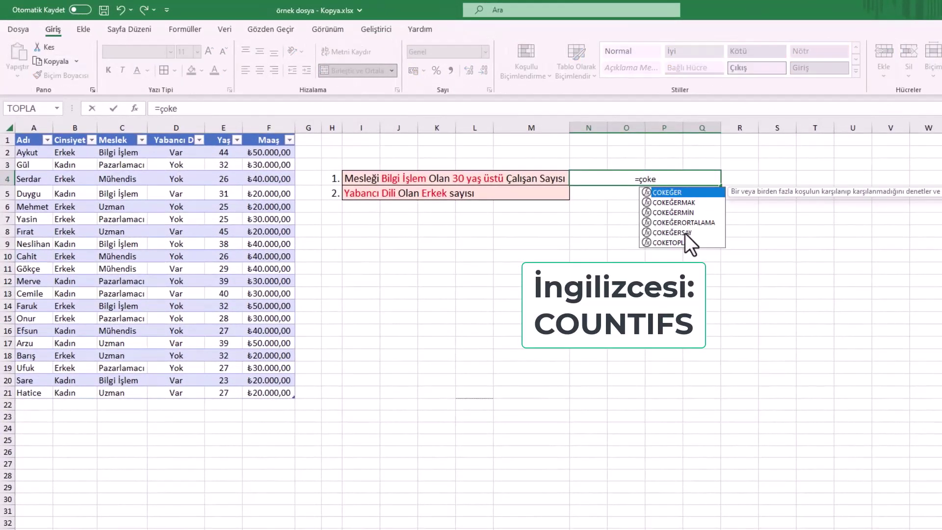
pyautogui.click(686, 234)
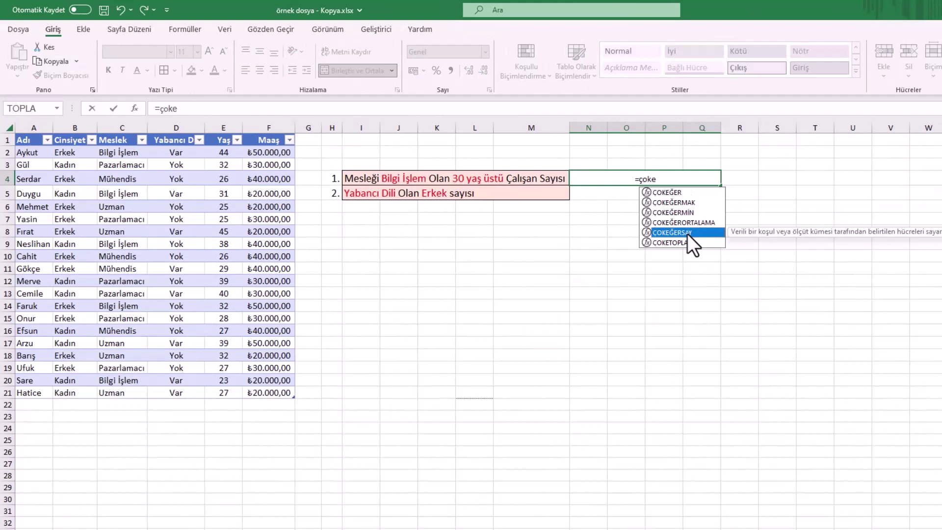
pyautogui.doubleClick(687, 234)
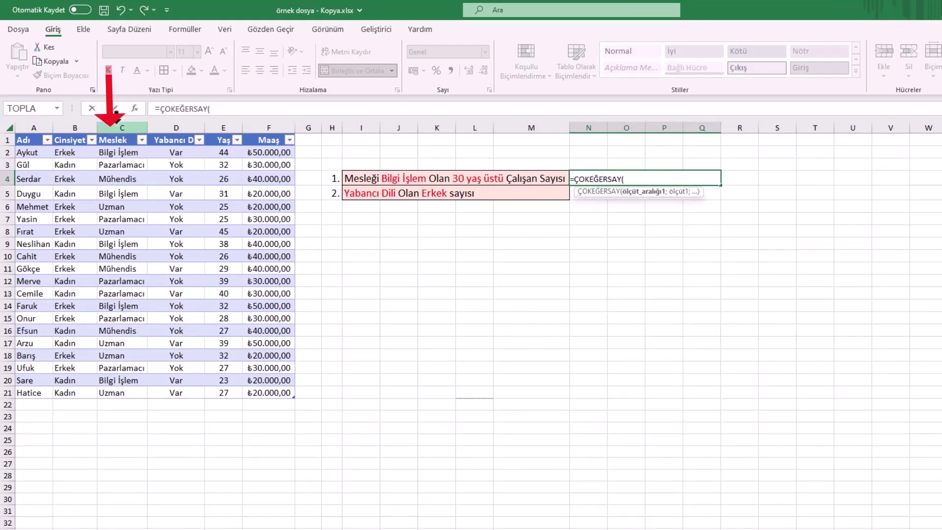
pyautogui.moveTo(126, 152); pyautogui.dragTo(121, 394)
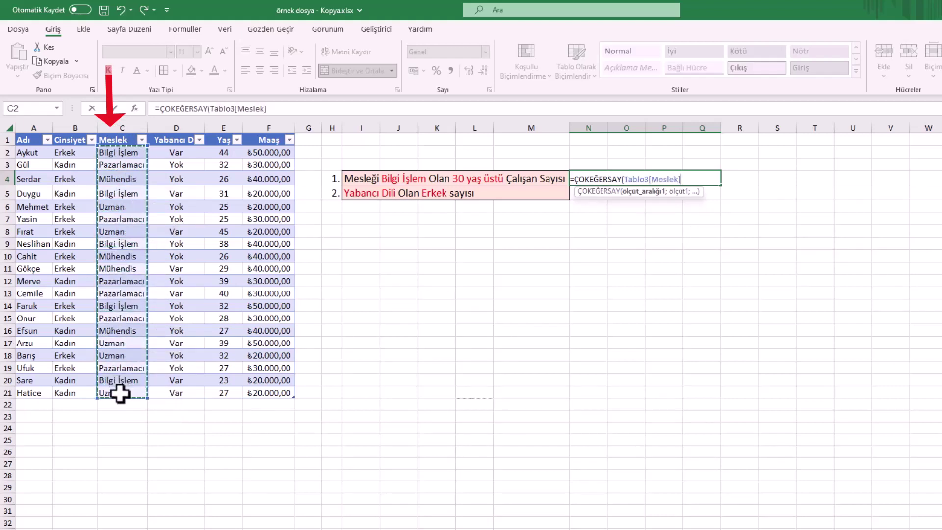
pyautogui.write(';')
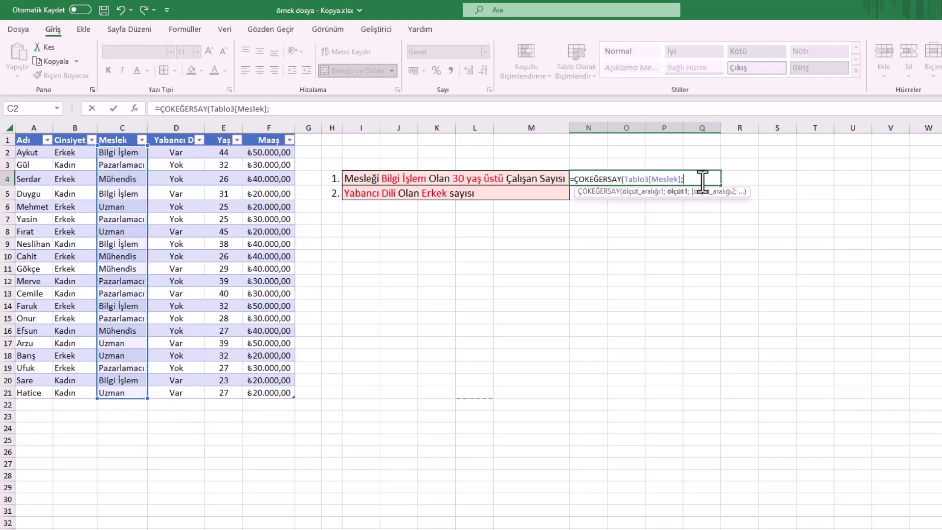
pyautogui.write('"')
pyautogui.write('Bi')
pyautogui.write('lgi İşlem')
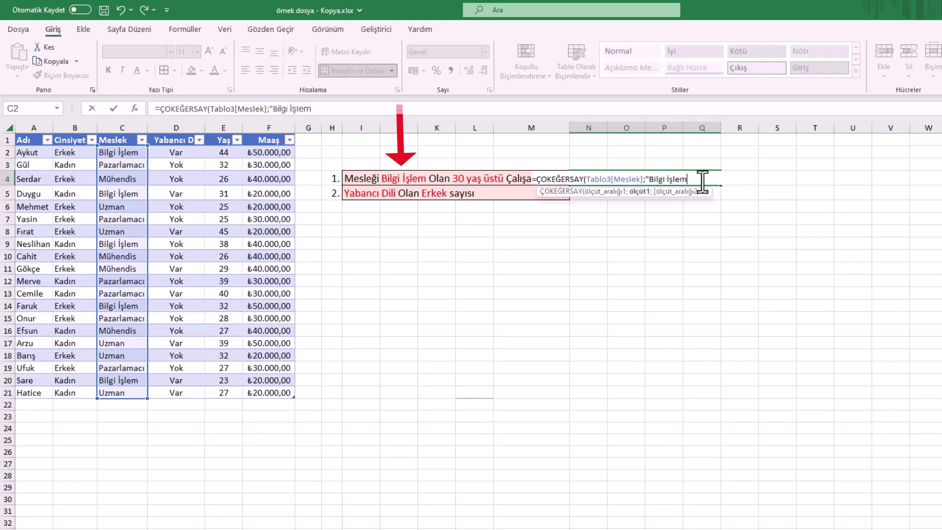
pyautogui.write('"')
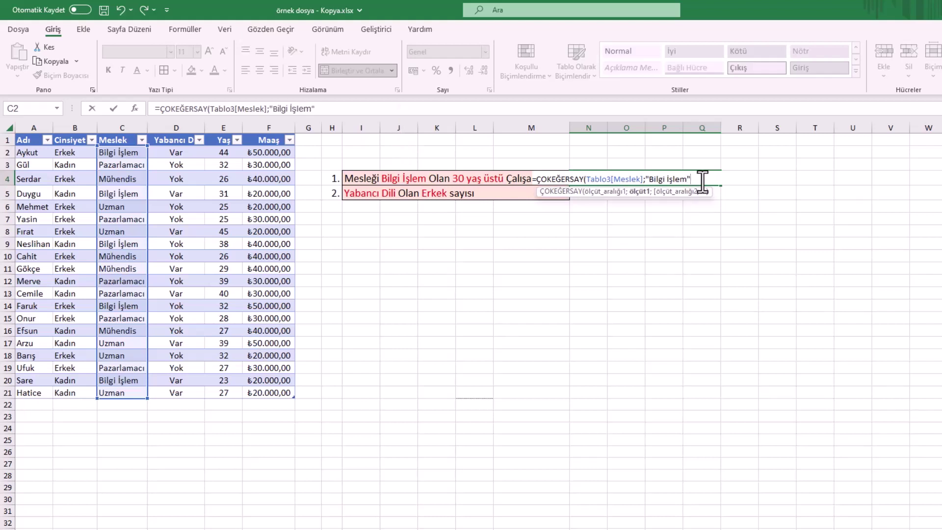
pyautogui.write(';')
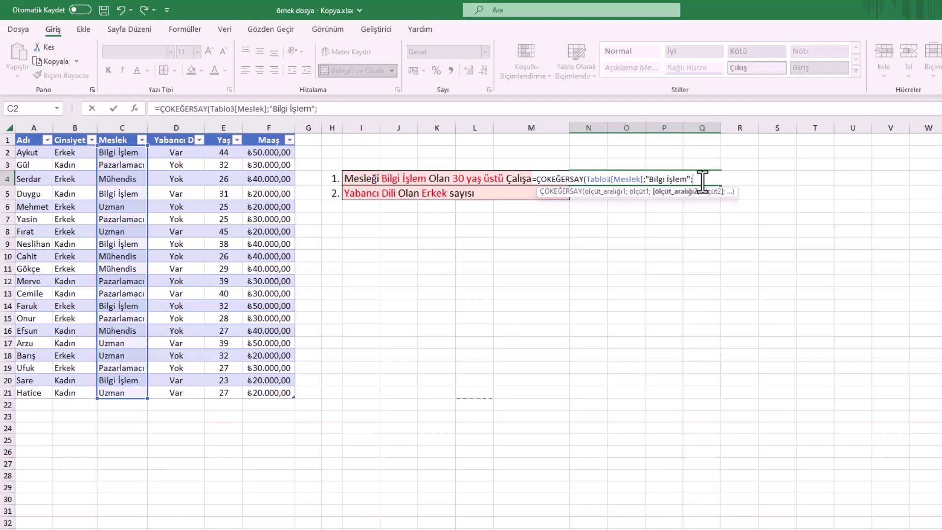
# Step: Add the Yaş column with ">30" as the second condition and commit, giving 4 in N4
pyautogui.click(232, 152)
pyautogui.moveTo(232, 152); pyautogui.dragTo(232, 393)
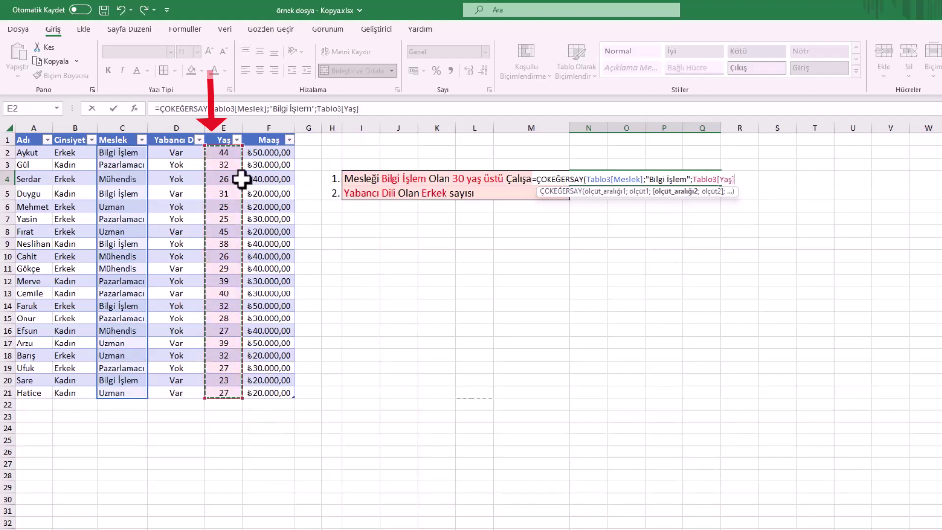
pyautogui.write(';')
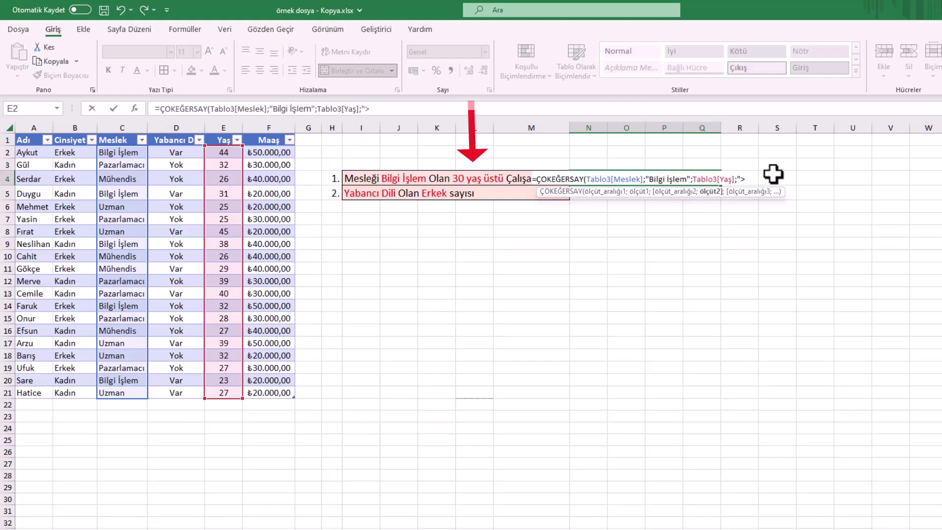
pyautogui.write('>30')
pyautogui.write('"')
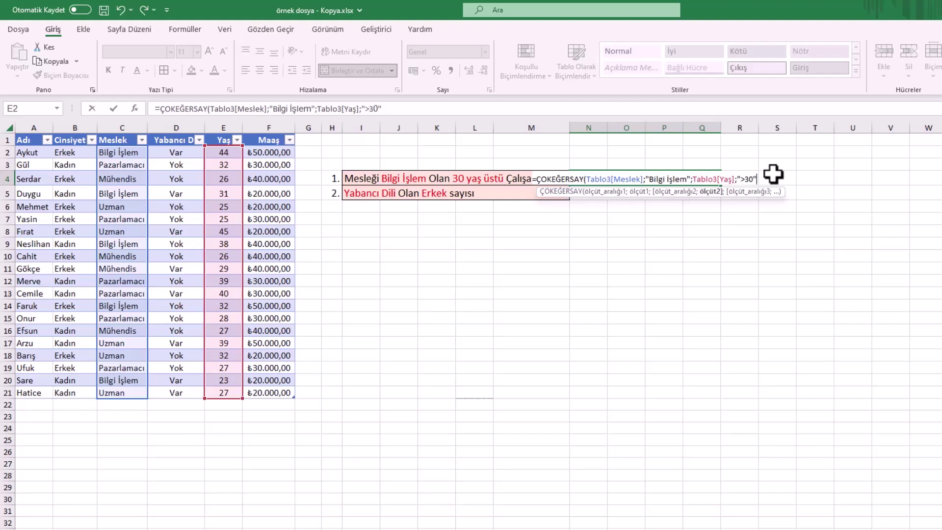
pyautogui.press('Return')
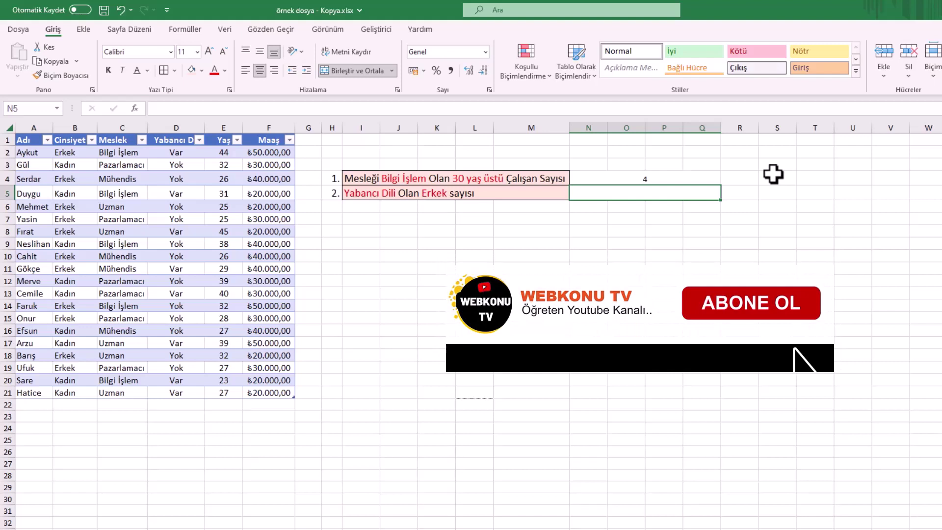
# Step: In N5, start =ÇOKEĞERSAY with the Yabancı Dil column and "Var" as first criterion
pyautogui.click(463, 192)
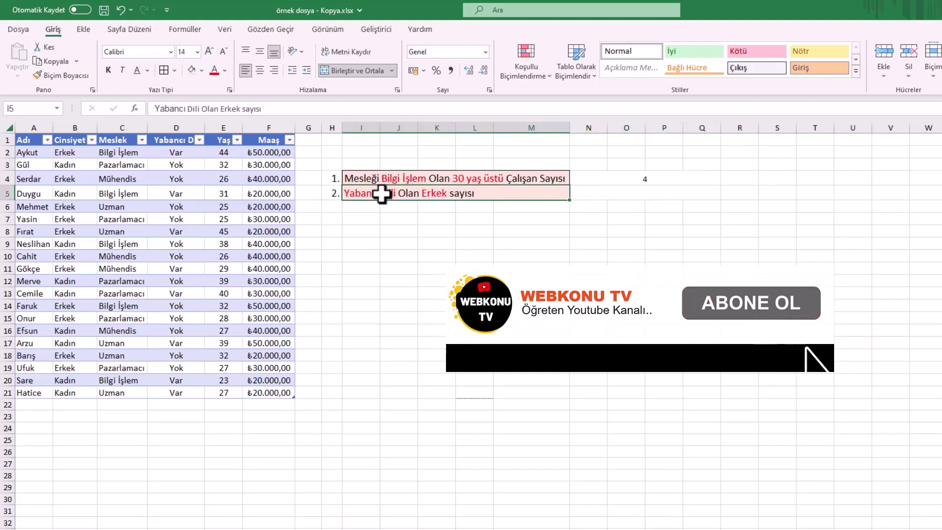
pyautogui.click(647, 193)
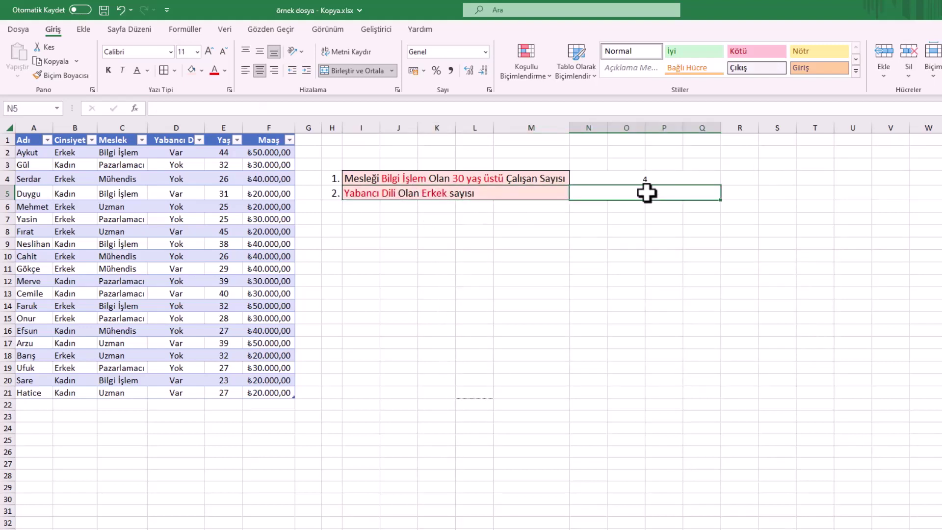
pyautogui.write('=çoke')
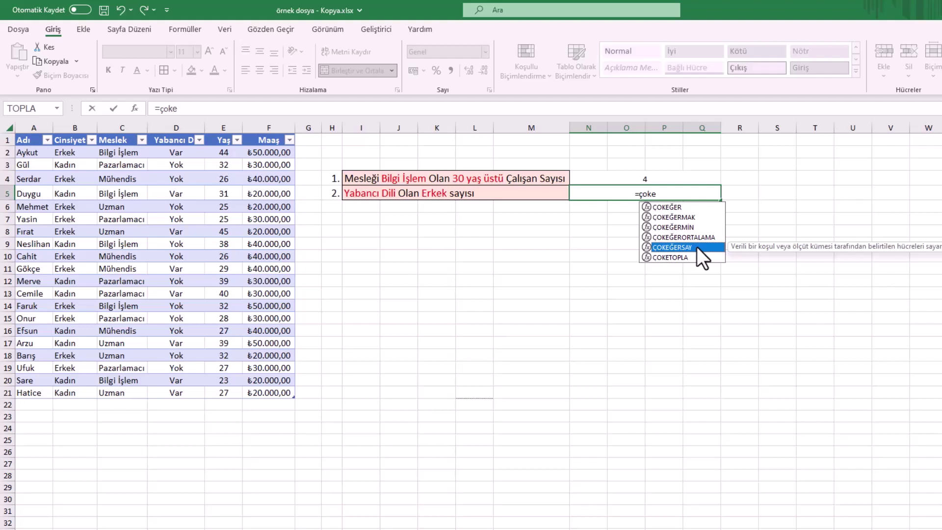
pyautogui.doubleClick(697, 247)
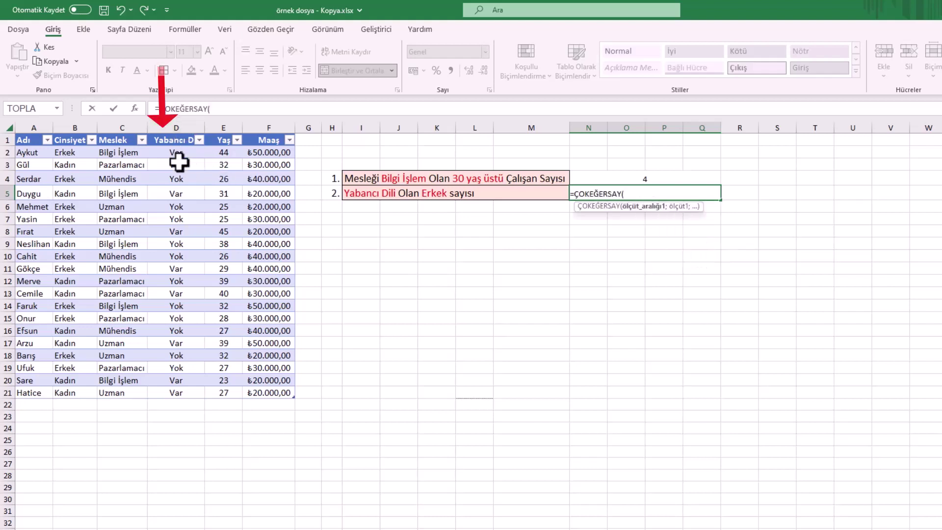
pyautogui.moveTo(189, 153); pyautogui.dragTo(189, 395)
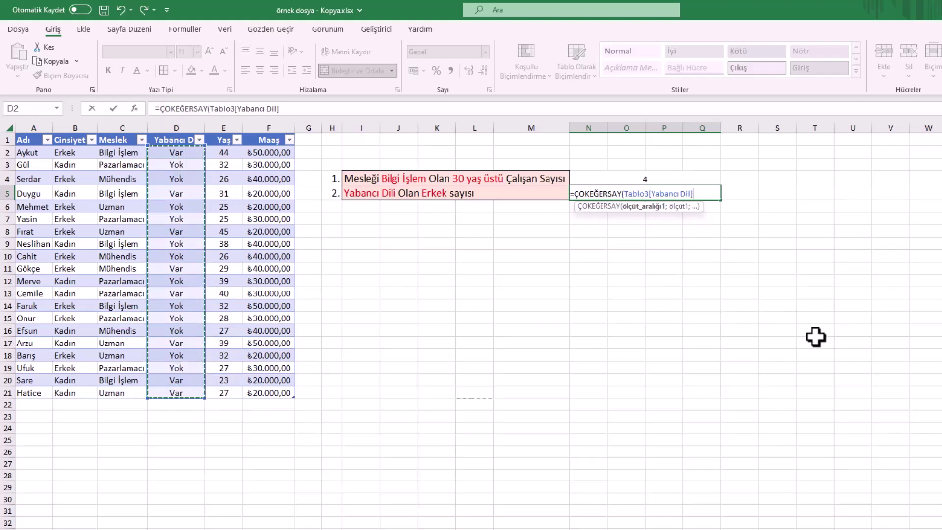
pyautogui.write(';')
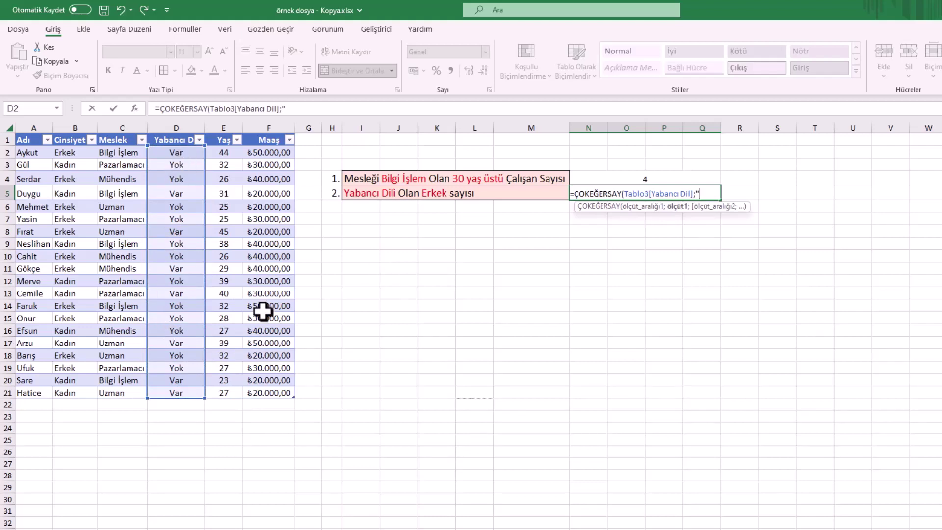
pyautogui.write('V')
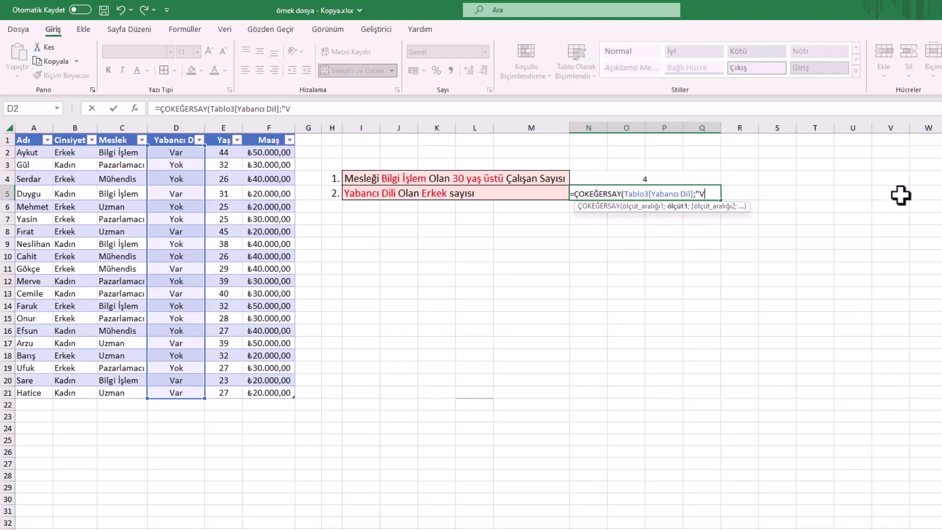
pyautogui.write('ar"')
pyautogui.write(';')
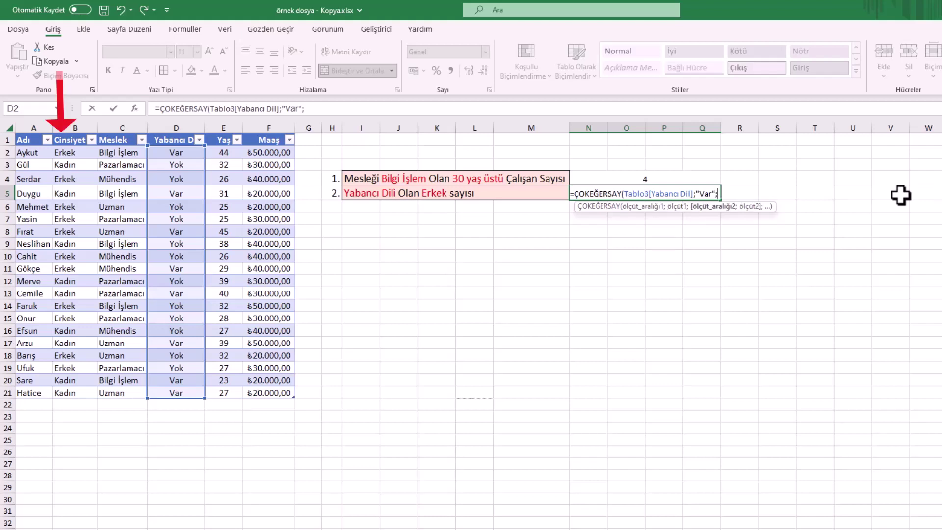
# Step: Add the Cinsiyet column with "Erkek" as the second condition and commit, giving 3 in N5
pyautogui.click(76, 152)
pyautogui.moveTo(76, 152); pyautogui.dragTo(80, 391)
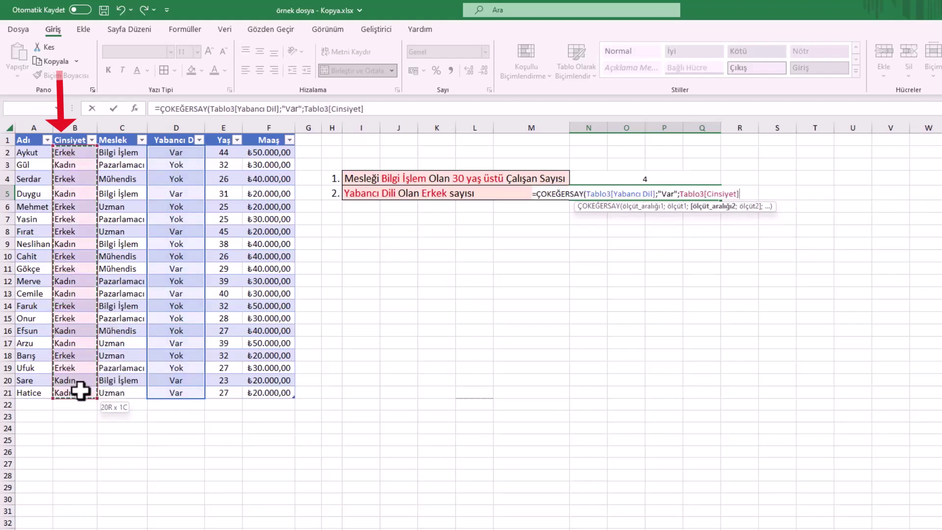
pyautogui.write(';')
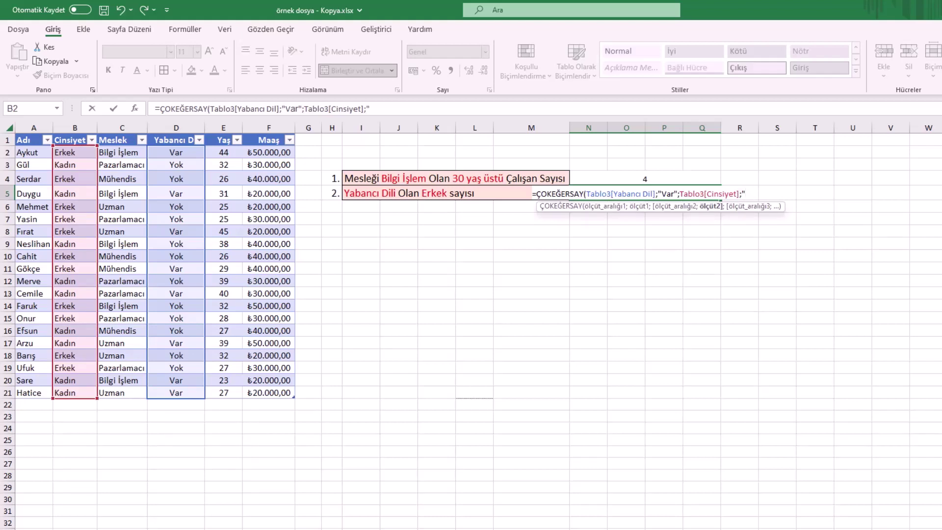
pyautogui.write('Erkek')
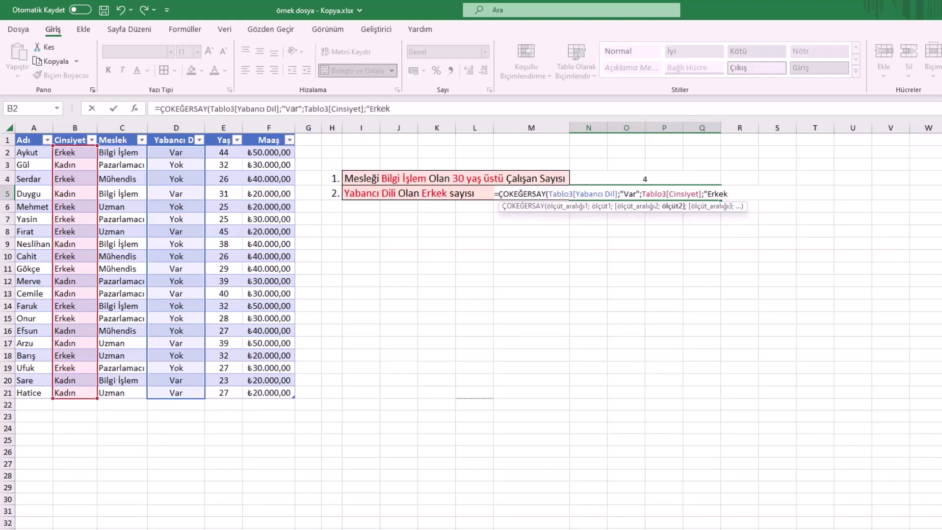
pyautogui.write('"')
pyautogui.press('Return')
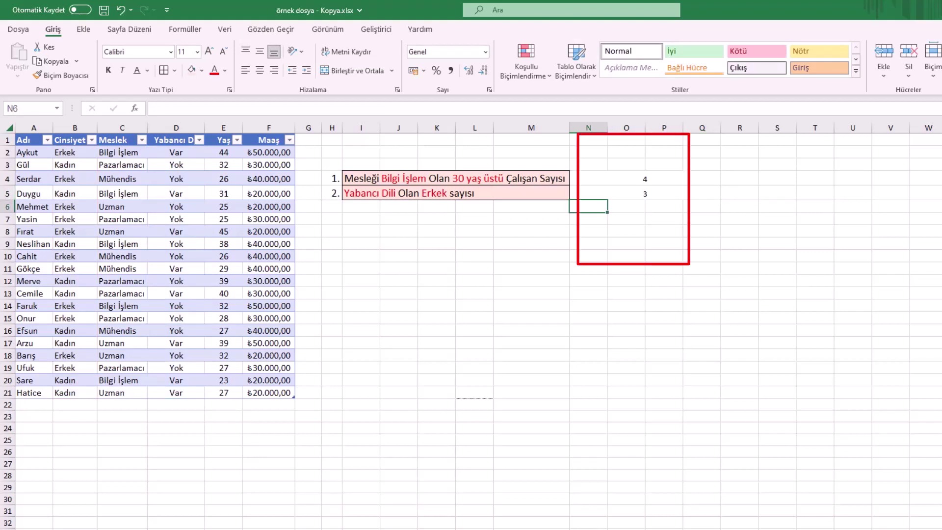
# Step: Change B5's gender to erkek to test the N5 count, then undo
pyautogui.click(92, 193)
pyautogui.write('erkek')
pyautogui.press('Return')
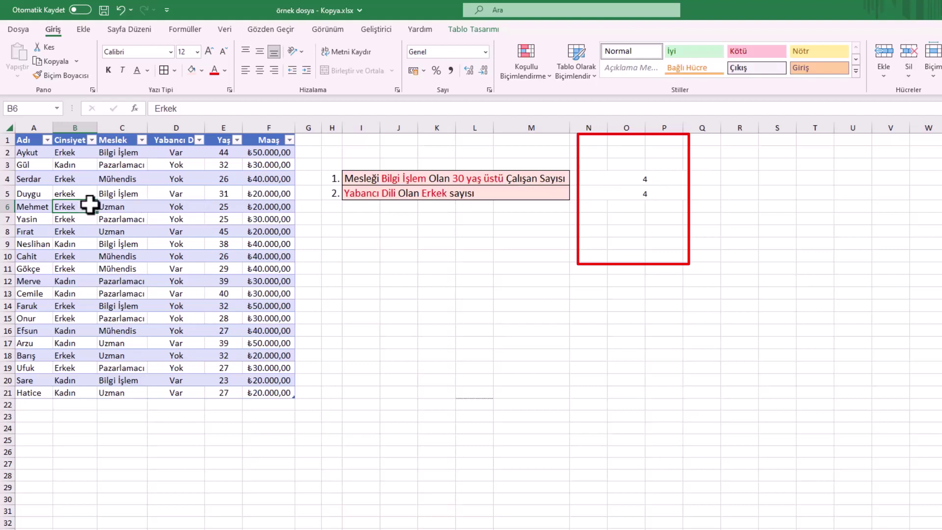
pyautogui.write('kadın')
pyautogui.hotkey('ctrl', 'z')
# Step: Set B5 back to kadın so N5 returns to 3
pyautogui.doubleClick(78, 194)
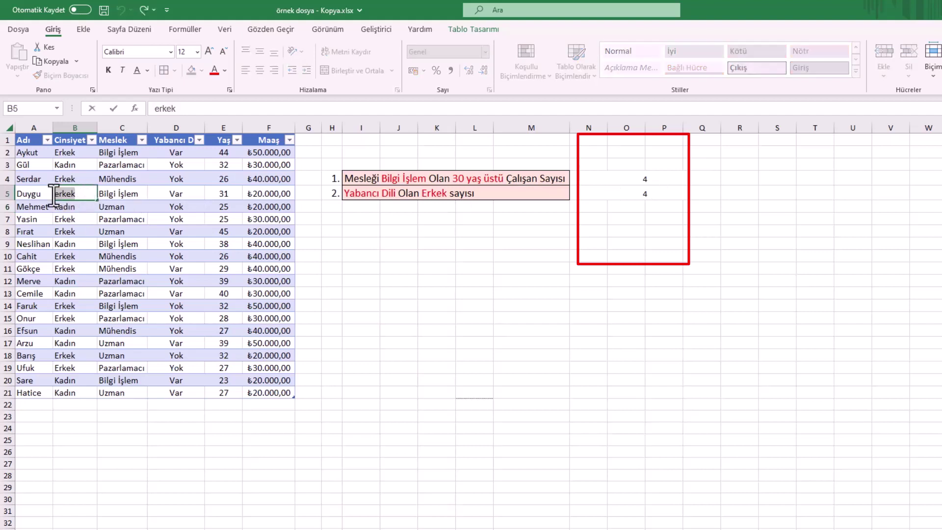
pyautogui.write('kadın')
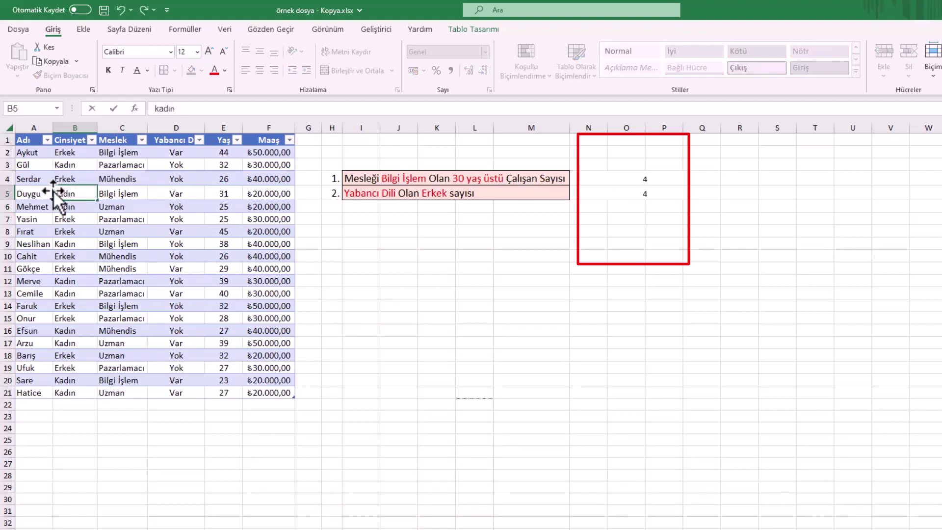
pyautogui.press('Return')
pyautogui.click(625, 259)
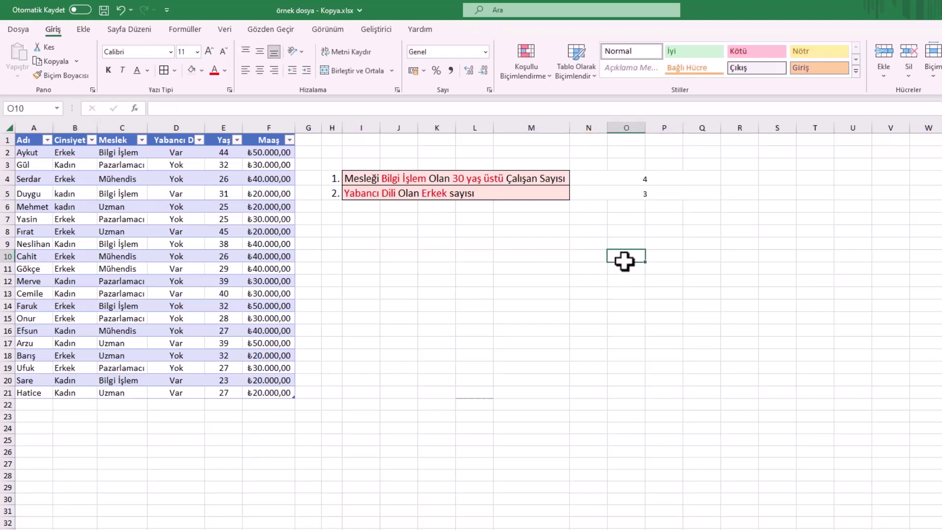